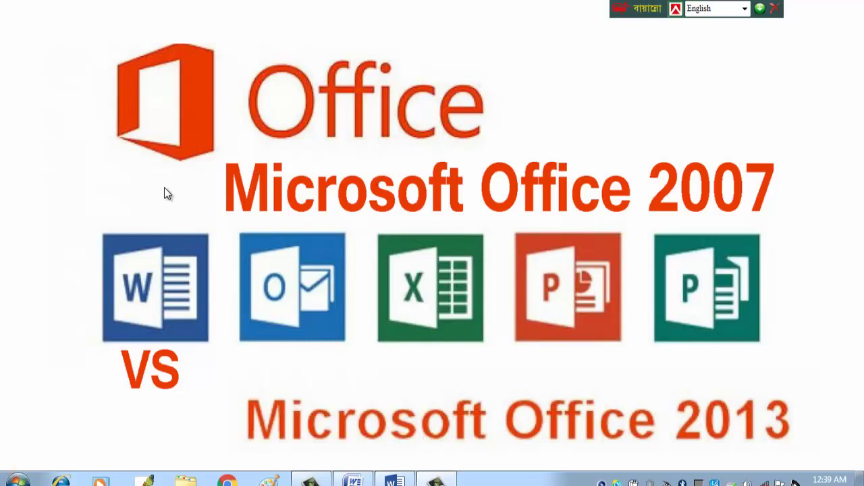
# Launch Microsoft Office Word 2007 from the Start menu's Microsoft Office folder, opening blank Document3
pyautogui.click(20, 480)
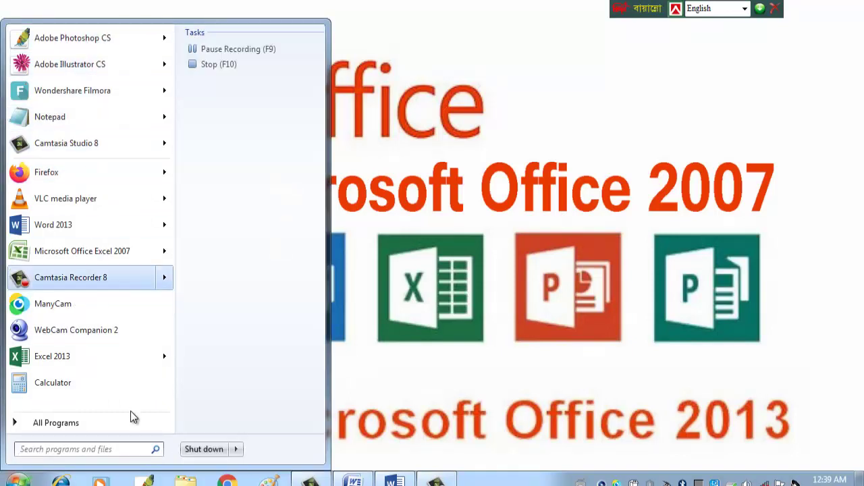
pyautogui.click(54, 424)
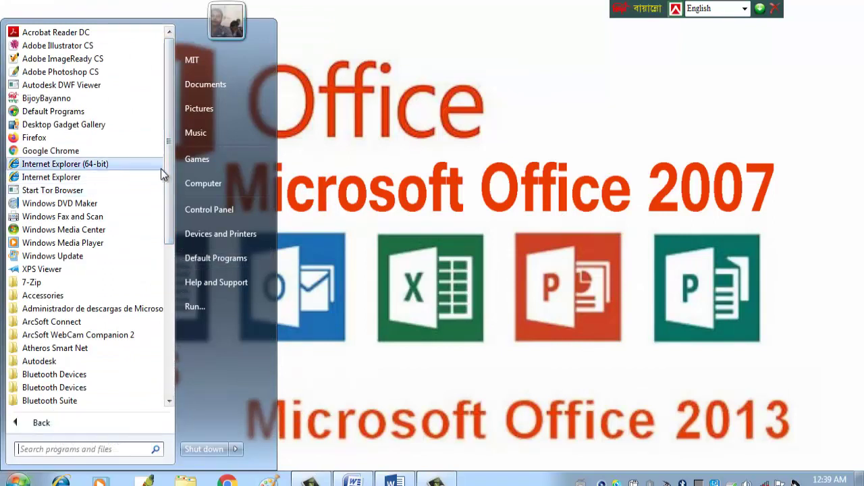
pyautogui.moveTo(169, 154); pyautogui.dragTo(179, 359)
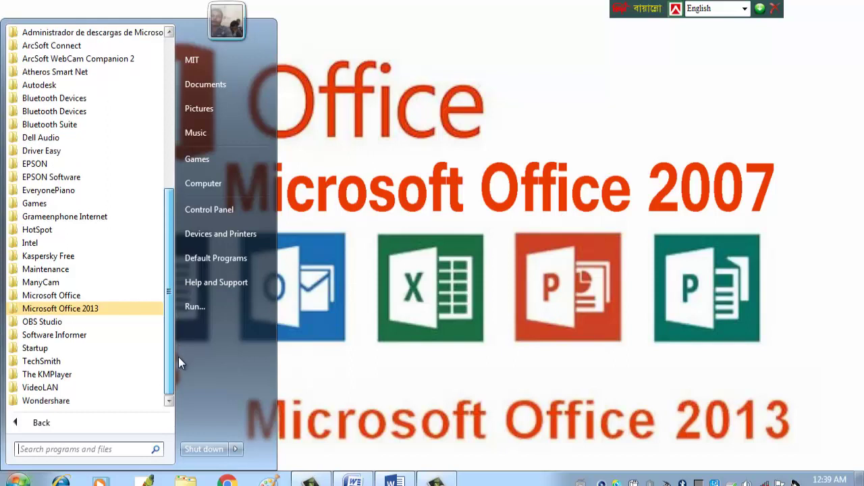
pyautogui.click(61, 297)
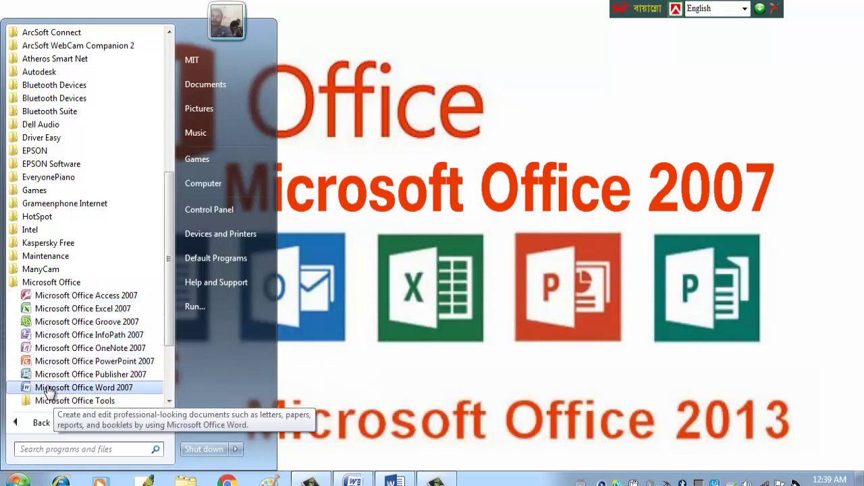
pyautogui.click(122, 390)
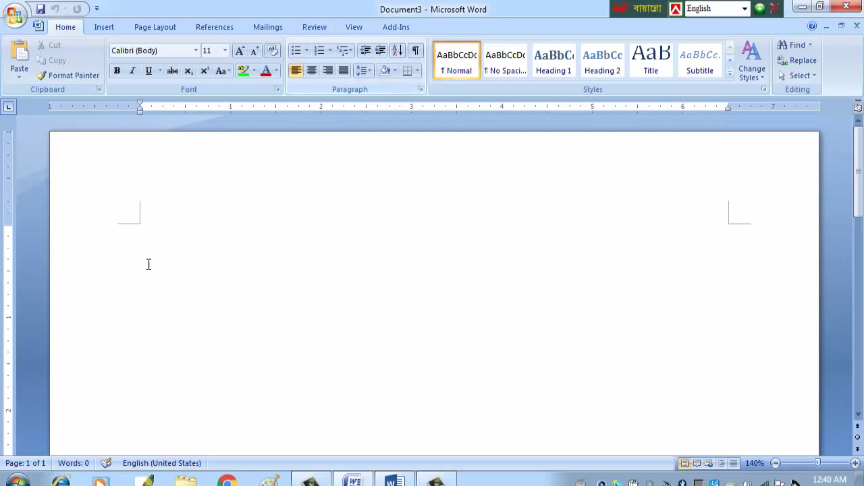
# Launch Word 2013 from the Microsoft Office 2013 folder, create a blank document and maximize it
pyautogui.click(19, 478)
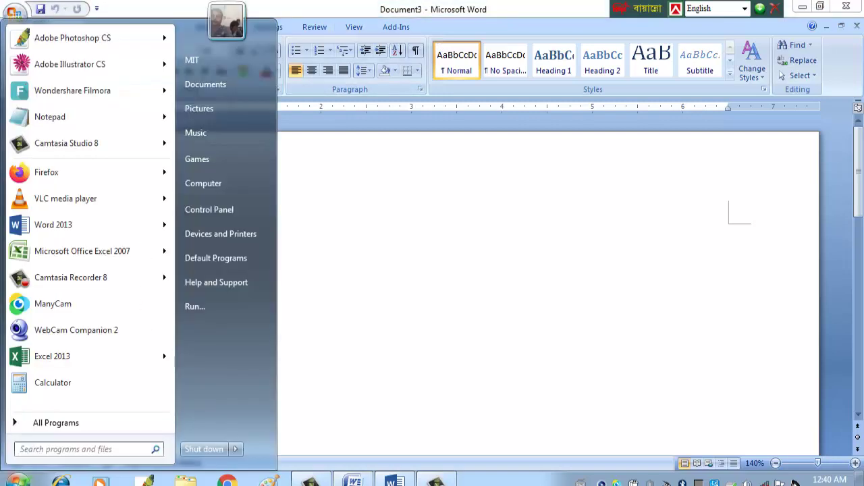
pyautogui.click(77, 428)
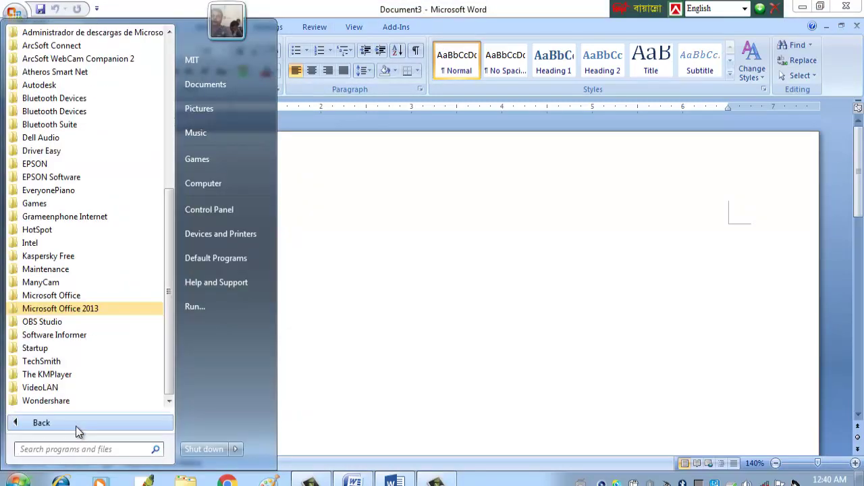
pyautogui.click(76, 310)
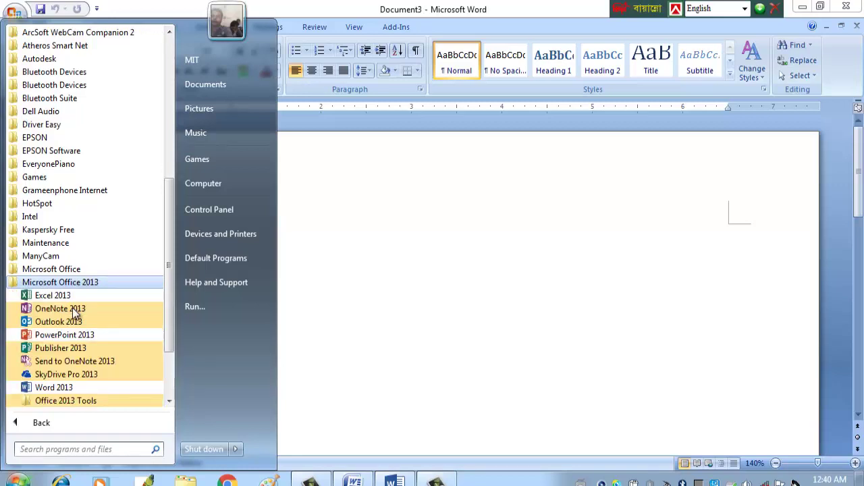
pyautogui.click(71, 391)
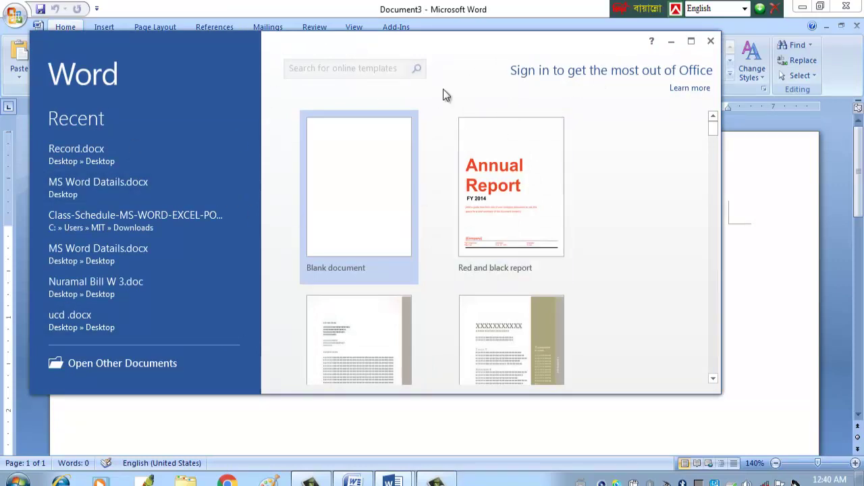
pyautogui.click(352, 186)
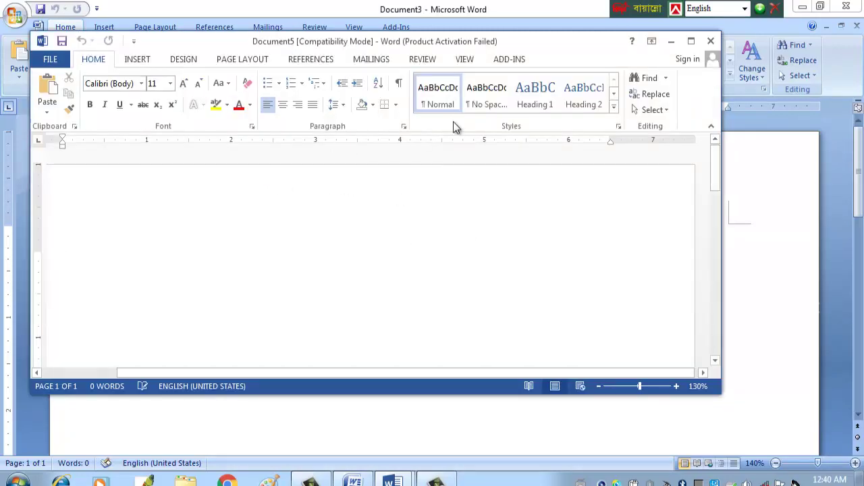
pyautogui.click(691, 41)
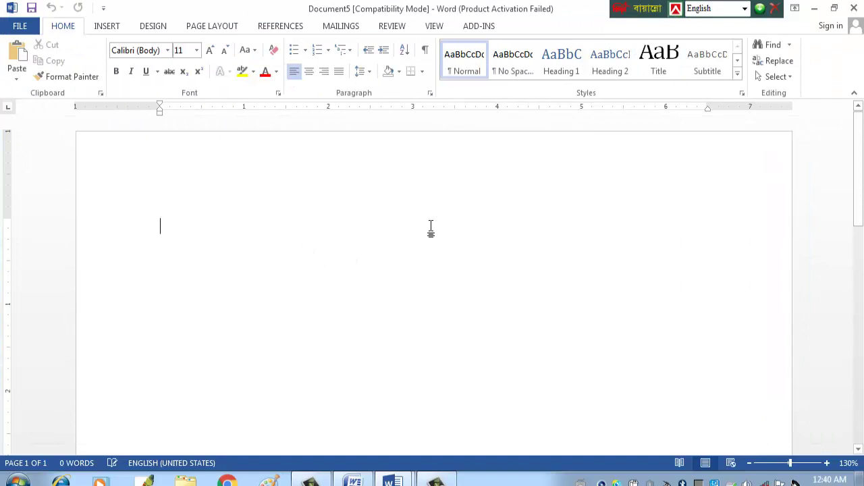
# Move the language bar aside and minimize both the Word 2013 and Word 2007 windows
pyautogui.moveTo(635, 9); pyautogui.dragTo(121, 3)
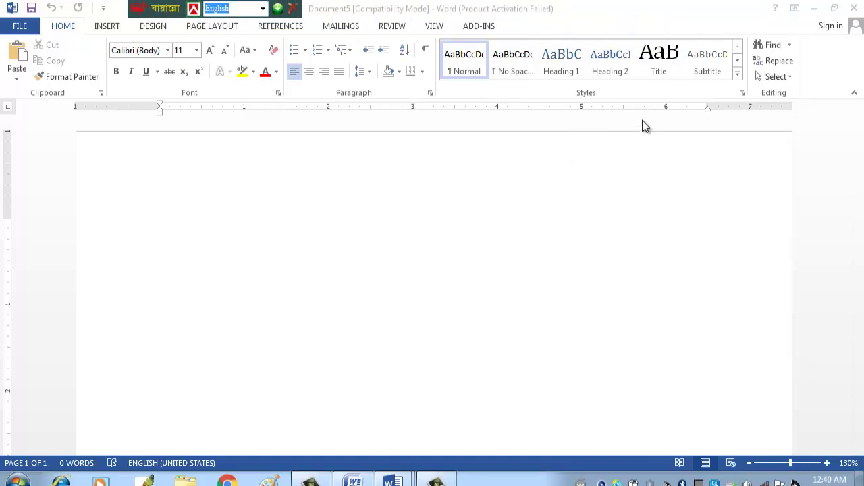
pyautogui.click(817, 16)
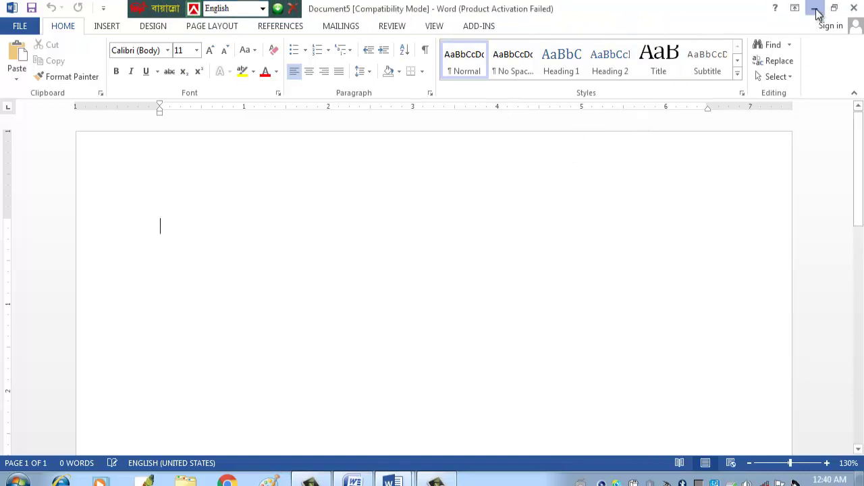
pyautogui.click(815, 10)
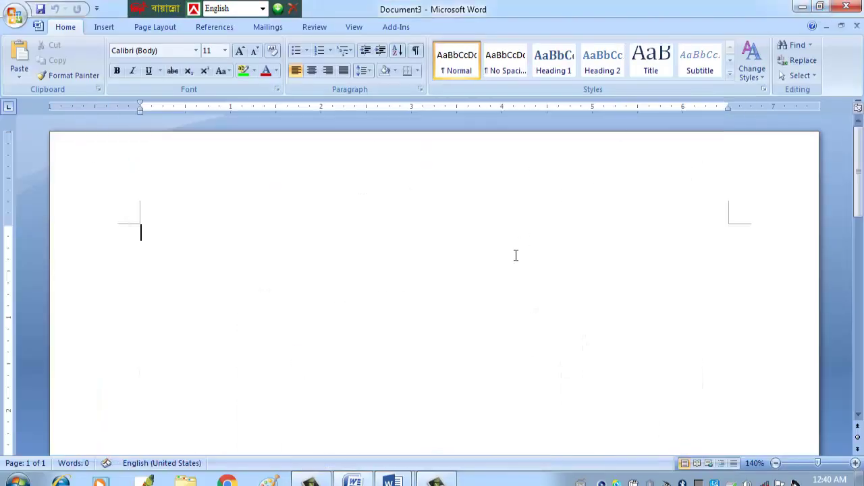
pyautogui.click(803, 7)
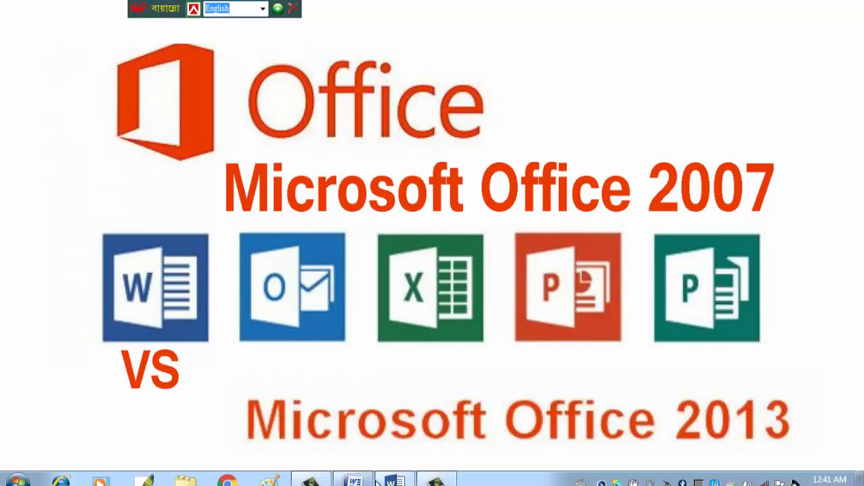
# Restore Word 2007's Document3 from the taskbar and move the Bijoy language bar aside
pyautogui.moveTo(396, 481)
pyautogui.click(353, 481)
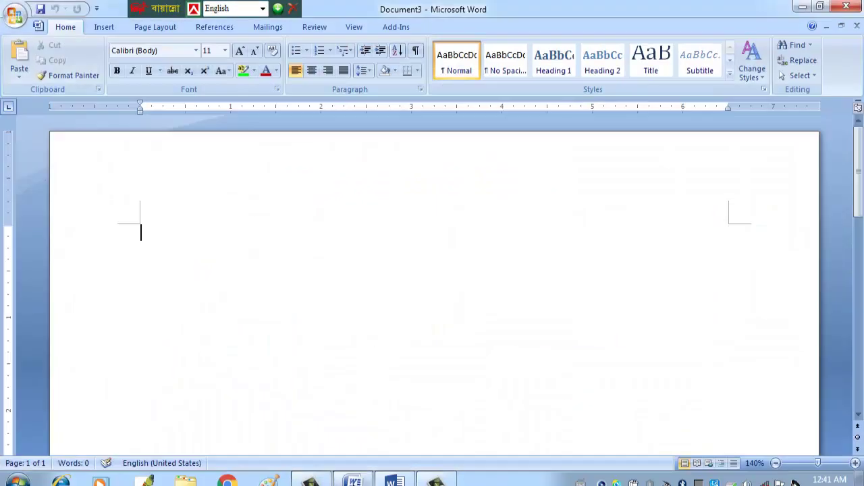
pyautogui.moveTo(240, 8); pyautogui.dragTo(527, 96)
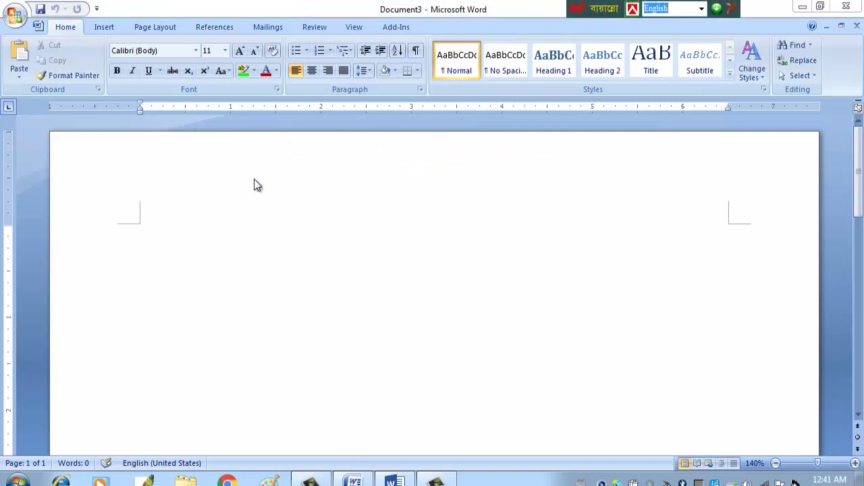
pyautogui.click(12, 18)
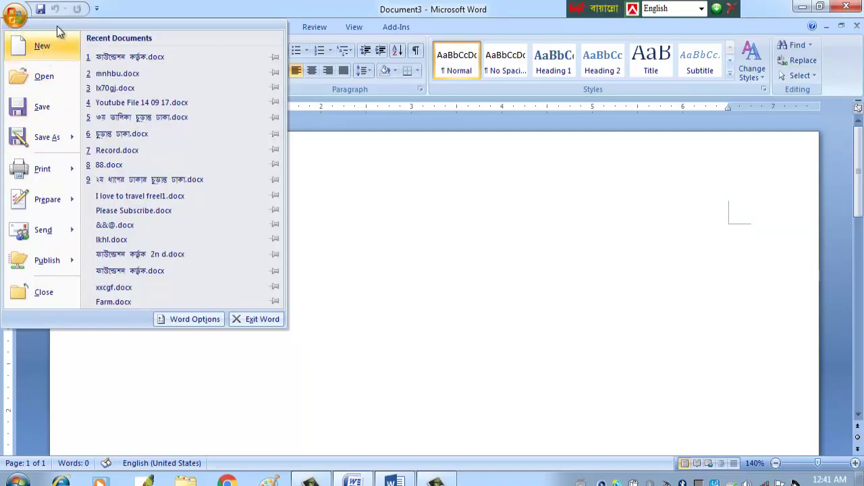
pyautogui.click(17, 15)
pyautogui.click(15, 14)
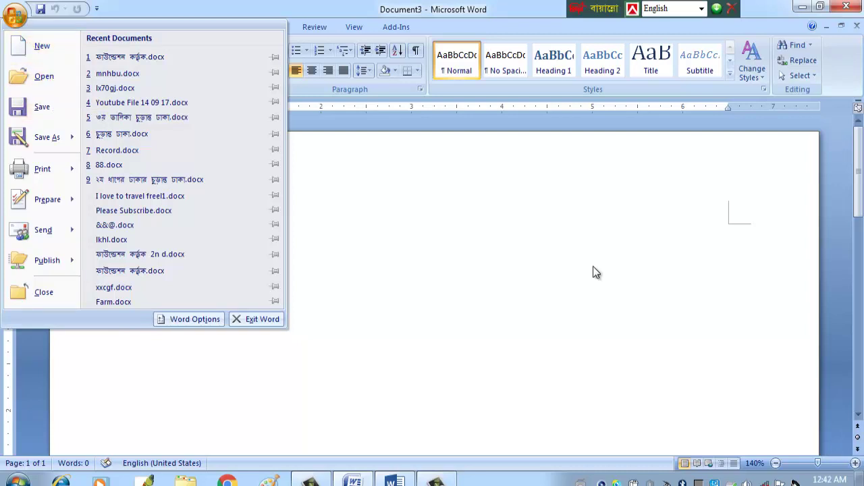
pyautogui.click(570, 256)
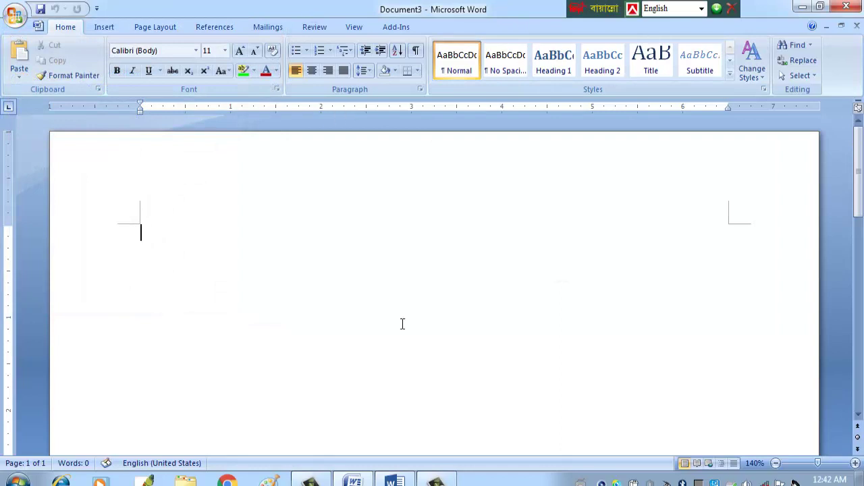
# Switch to Word 2013 and browse the FILE Info and New template pages
pyautogui.click(395, 481)
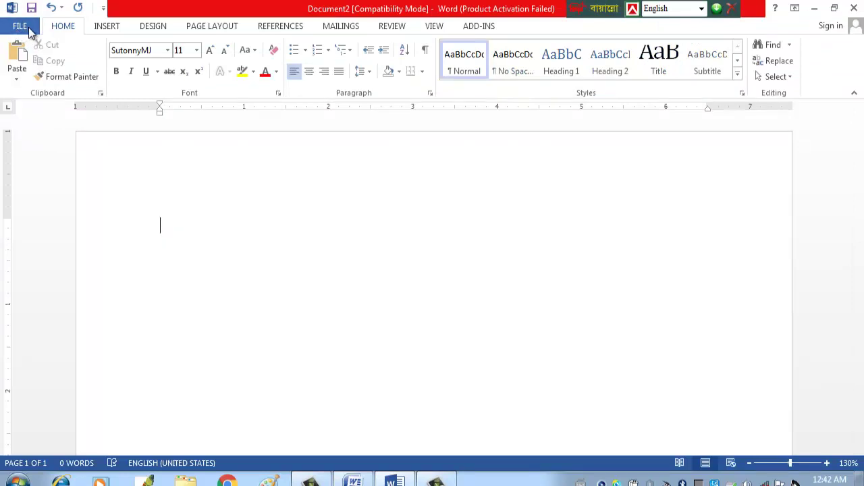
pyautogui.click(19, 27)
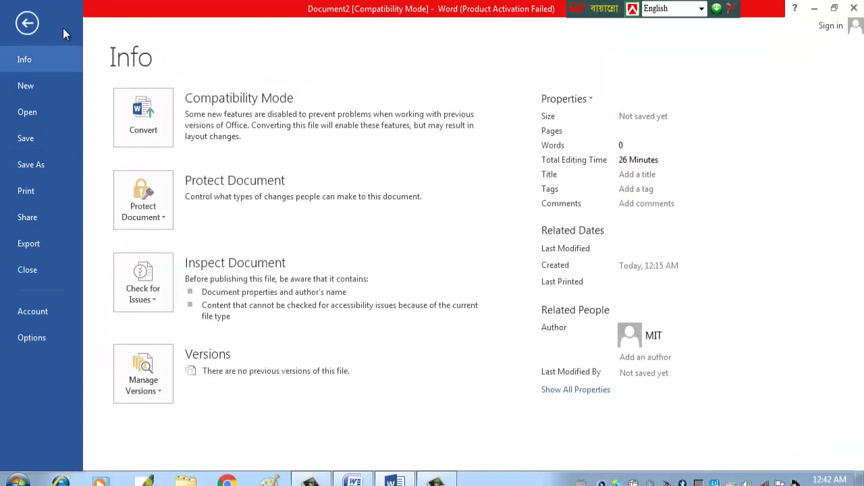
pyautogui.click(27, 87)
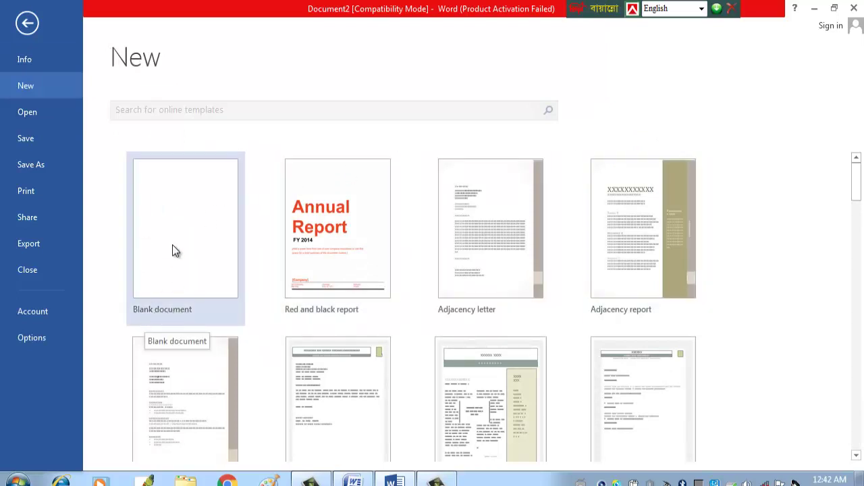
pyautogui.click(23, 25)
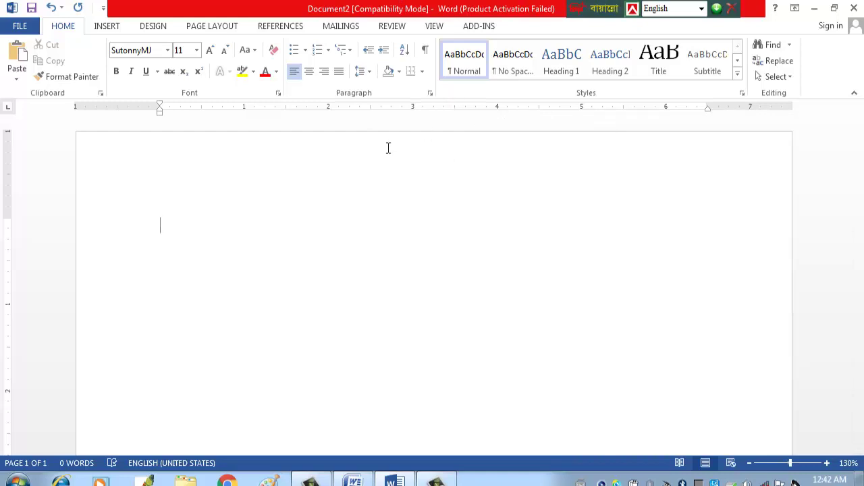
# Reopen and close the FILE pages, then return to the Home tab in editing view
pyautogui.click(19, 28)
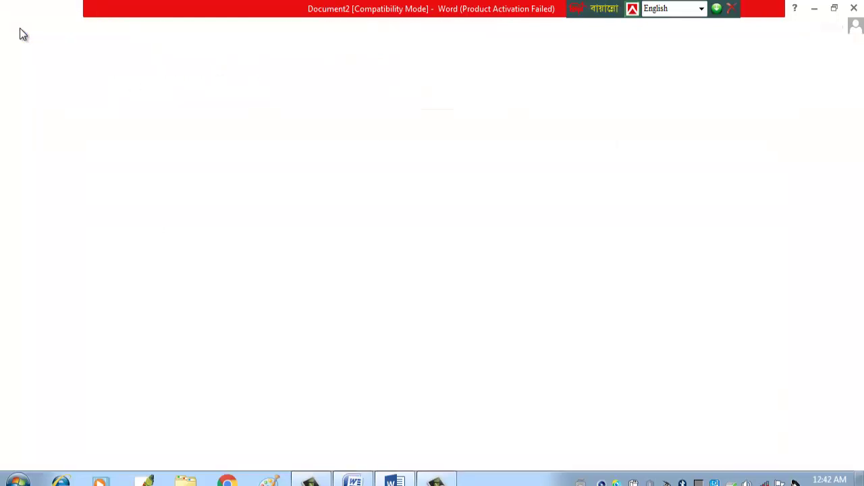
pyautogui.click(27, 24)
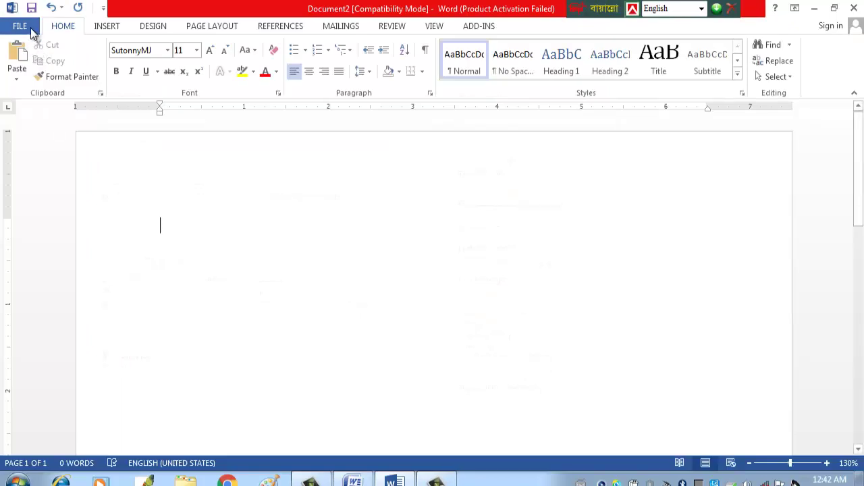
pyautogui.click(20, 28)
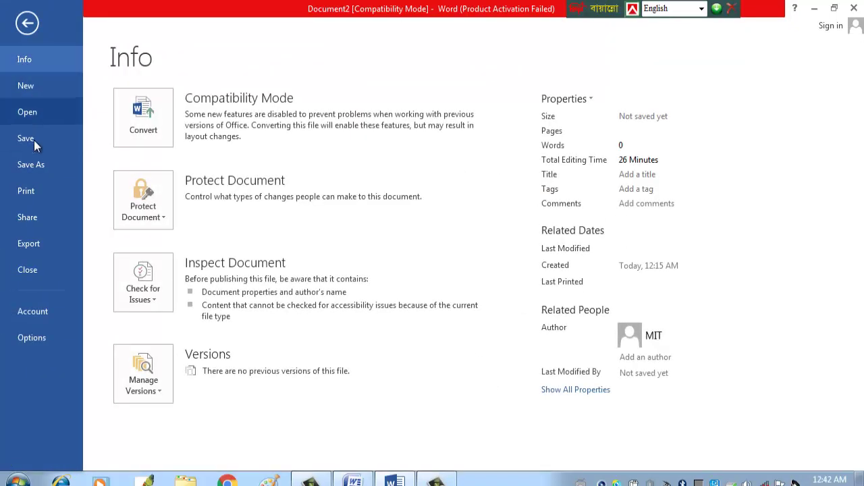
pyautogui.click(26, 27)
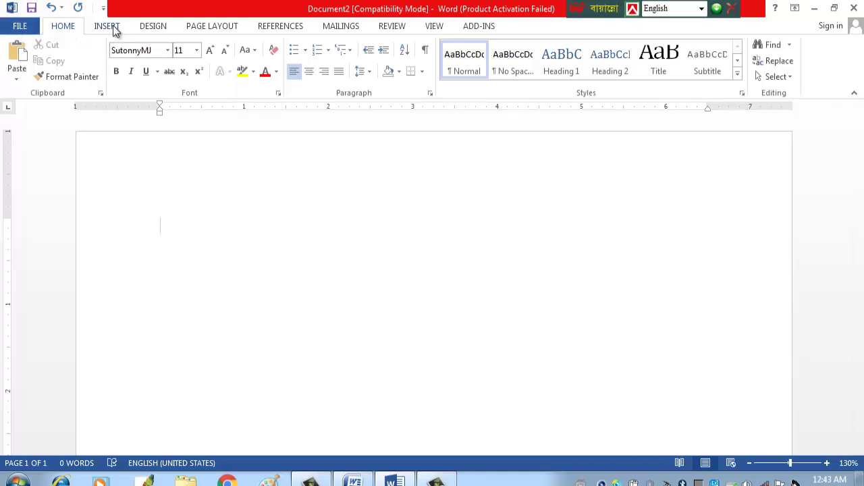
pyautogui.scroll(-1, 162, 32)
pyautogui.scroll(-1, 162, 31)
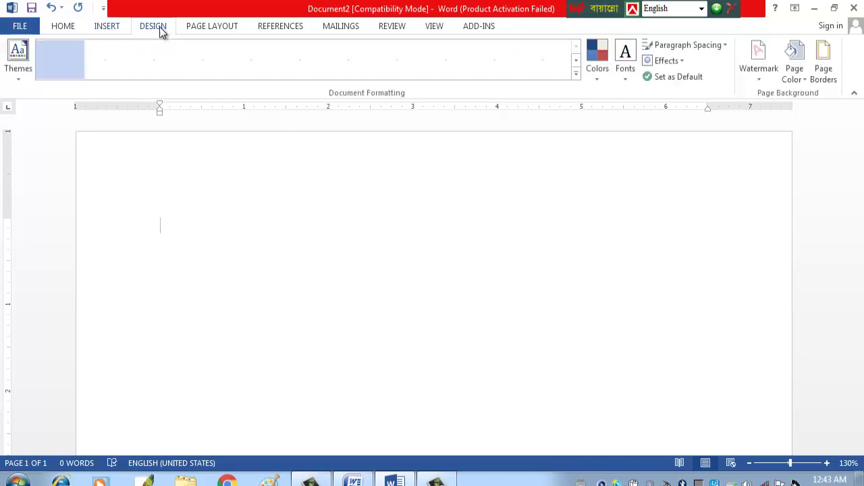
pyautogui.click(60, 28)
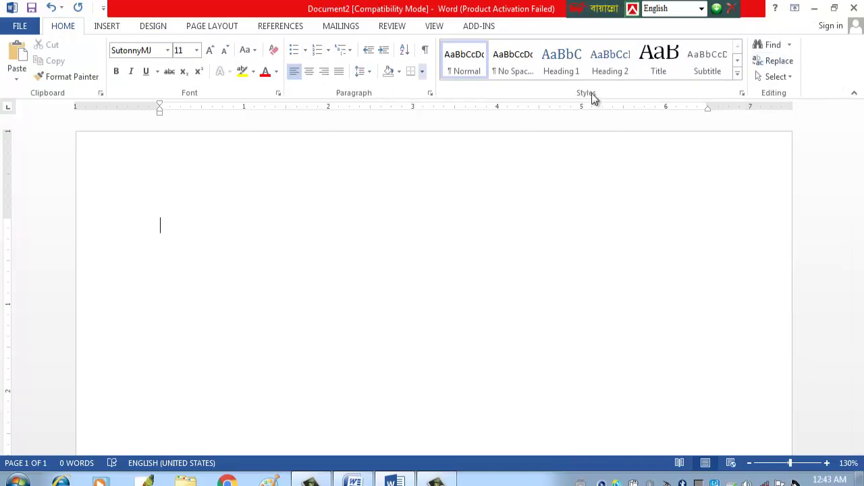
# Restore Document2 down, widen it and drag it lower so Document3's ribbon shows above
pyautogui.click(835, 9)
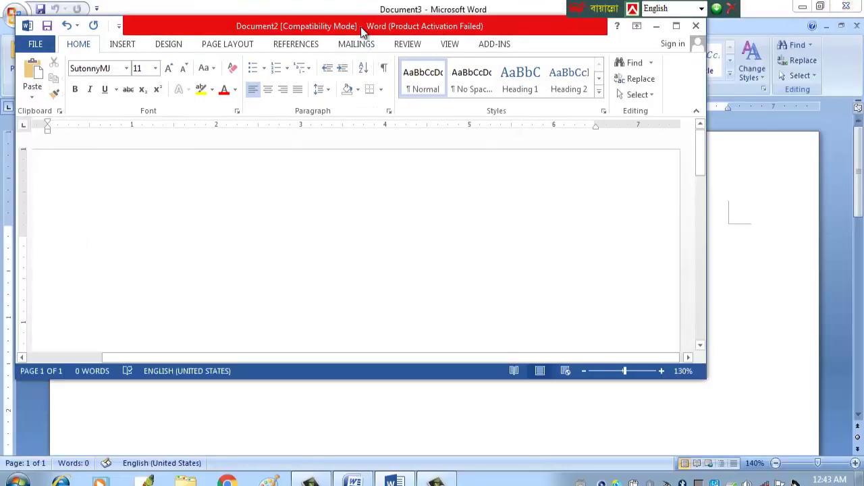
pyautogui.moveTo(361, 27); pyautogui.dragTo(359, 133)
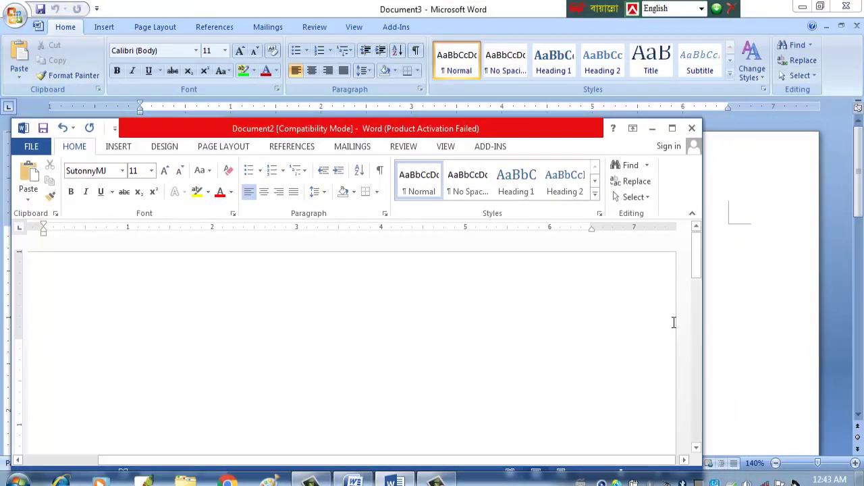
pyautogui.moveTo(706, 334); pyautogui.dragTo(861, 341)
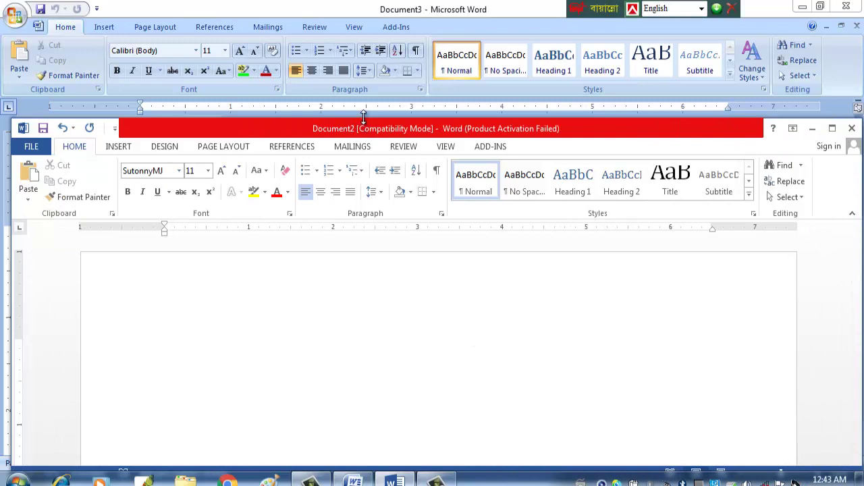
pyautogui.moveTo(361, 120); pyautogui.dragTo(350, 204)
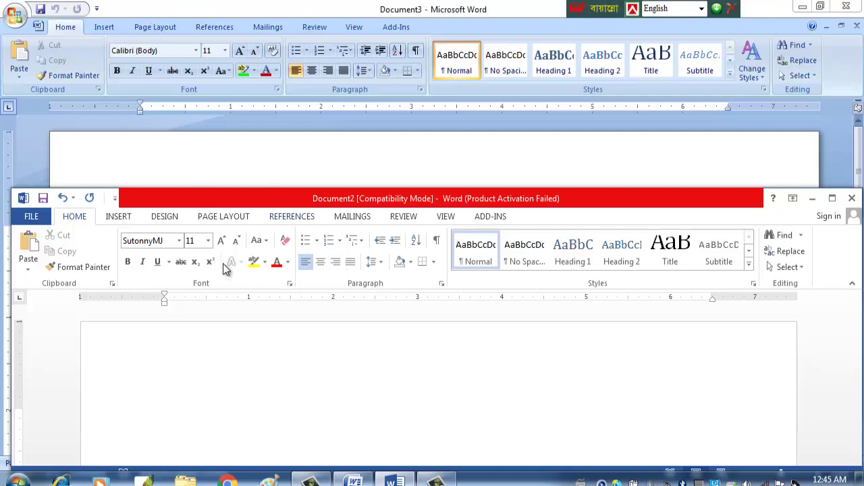
# View Document2's Design and Home tabs, then show Document3's Insert tab
pyautogui.click(164, 223)
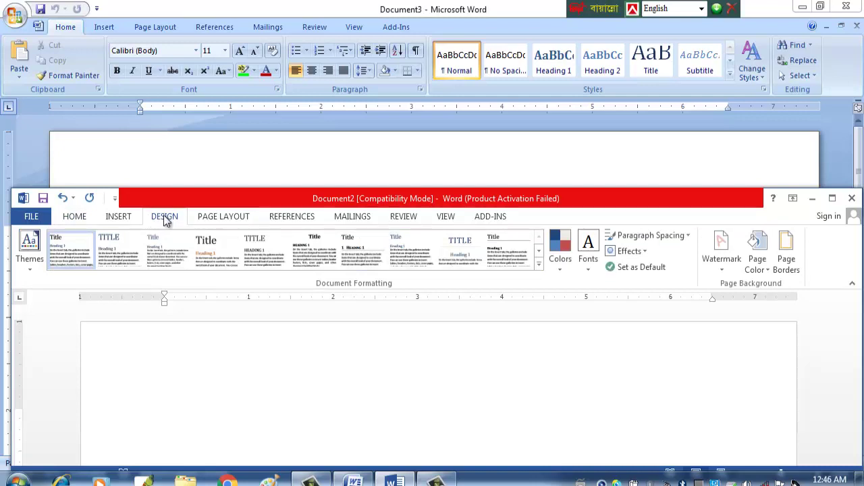
pyautogui.click(75, 217)
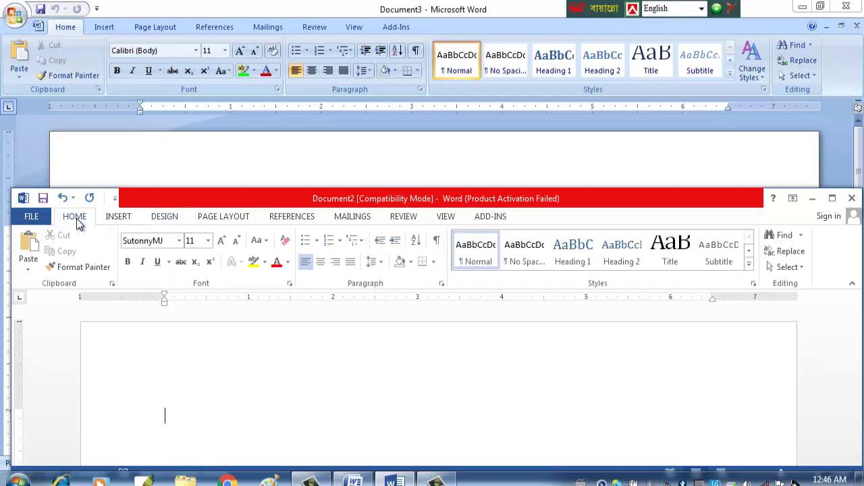
pyautogui.click(104, 28)
pyautogui.click(105, 28)
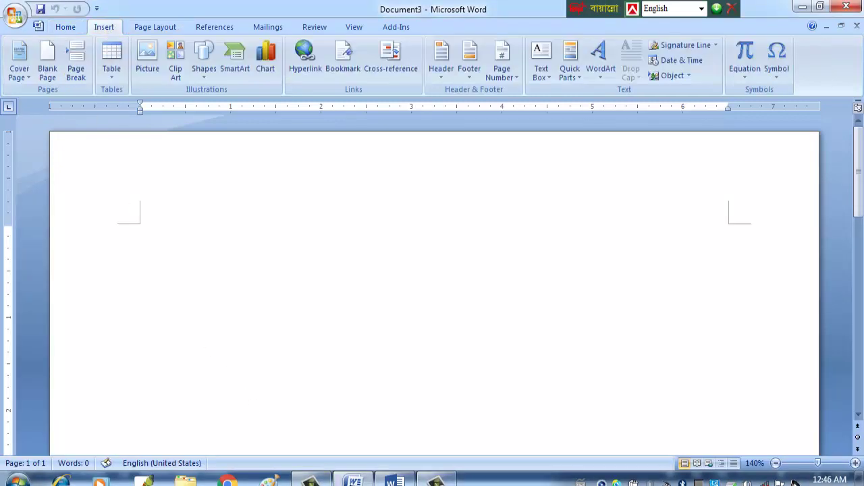
# Bring Document2 forward from the taskbar and show its INSERT tab
pyautogui.moveTo(395, 481)
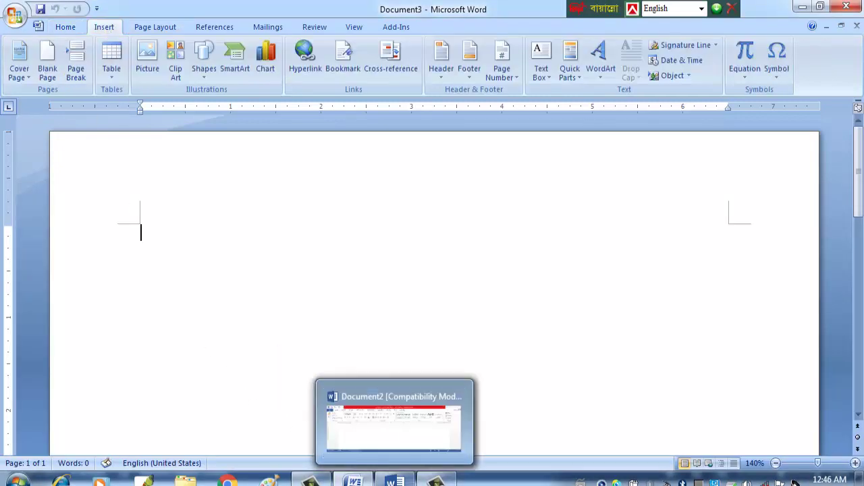
pyautogui.click(368, 388)
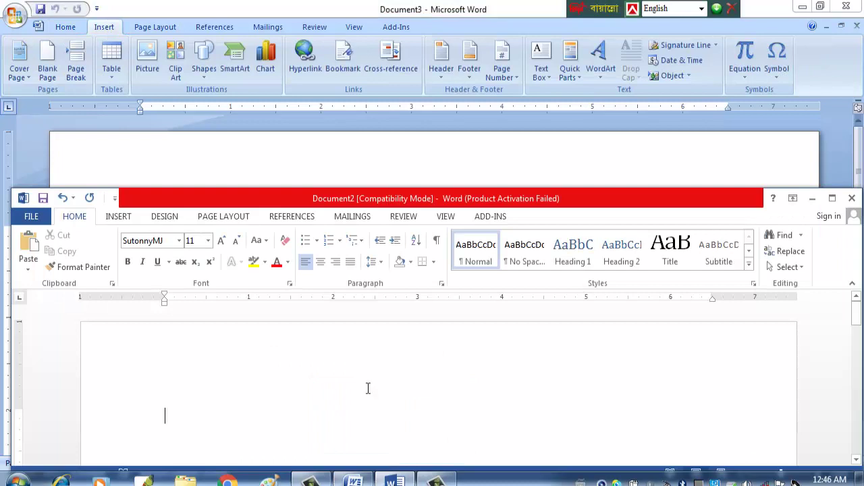
pyautogui.click(115, 217)
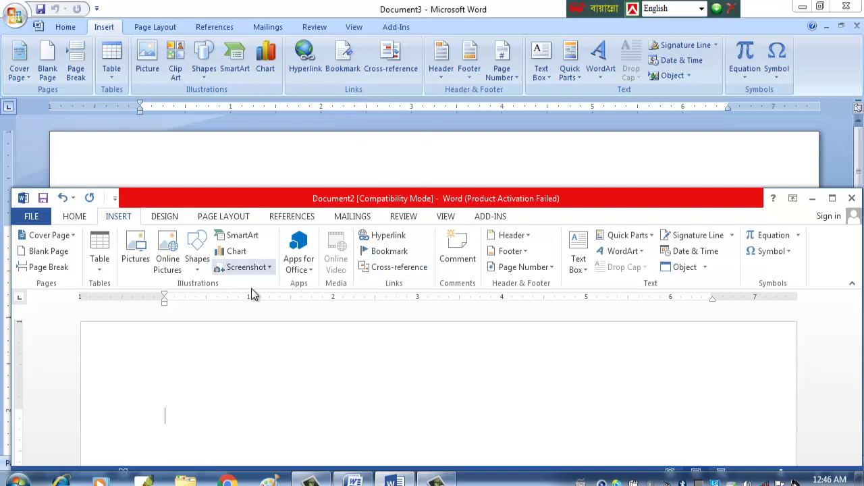
# Open and close Document2's Table grid and Shapes gallery
pyautogui.click(96, 267)
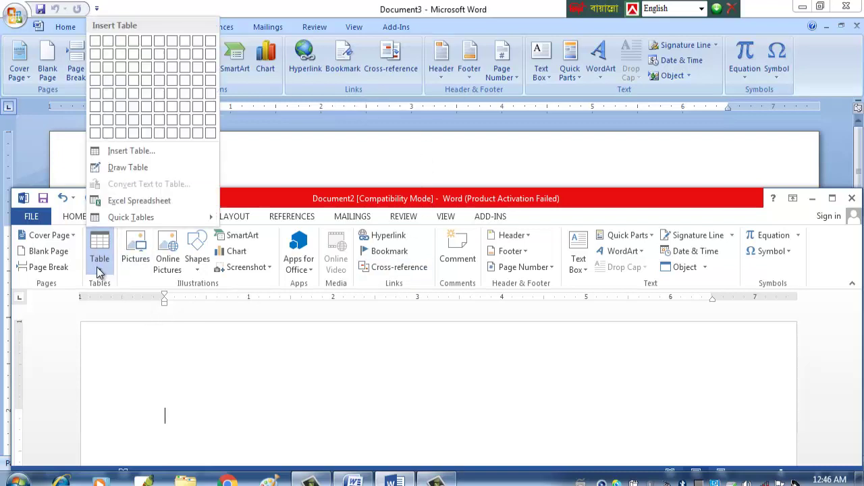
pyautogui.click(96, 266)
pyautogui.click(200, 268)
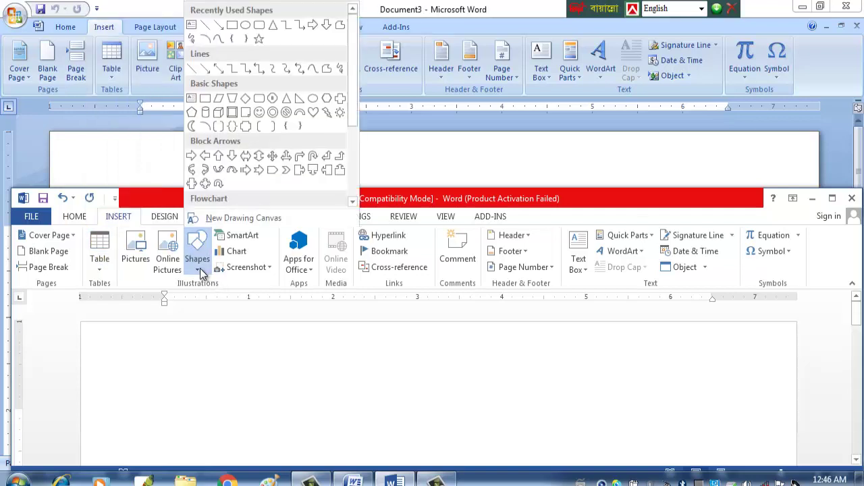
pyautogui.click(200, 268)
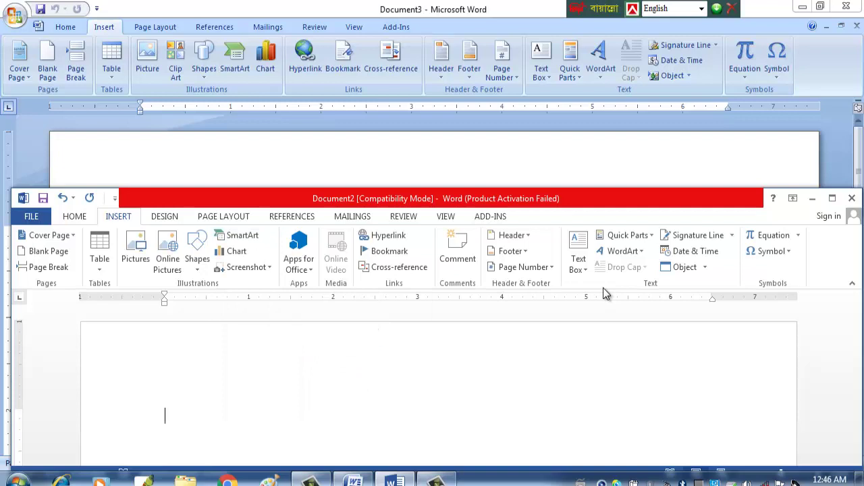
# Browse the Symbol gallery, then choose Object > Object... to insert an object
pyautogui.click(788, 252)
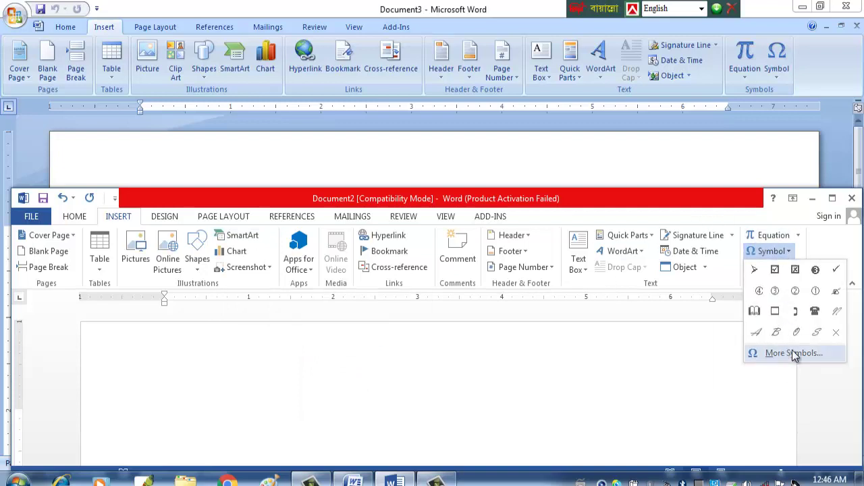
pyautogui.click(705, 269)
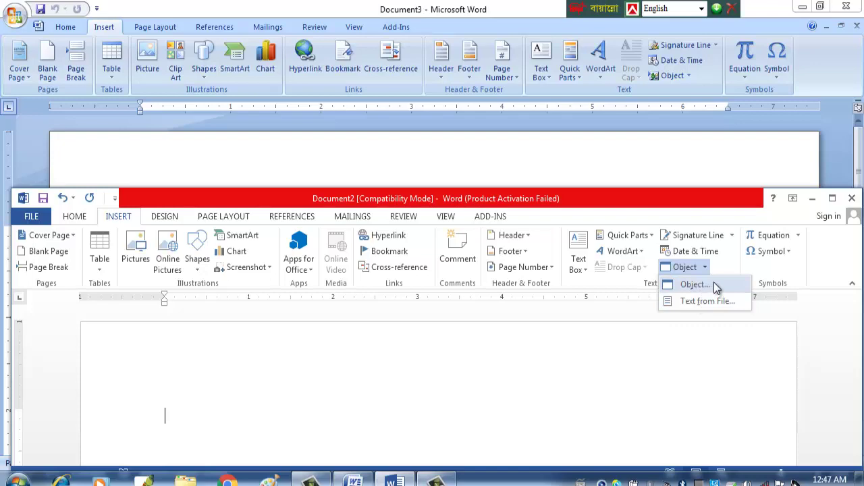
pyautogui.click(714, 284)
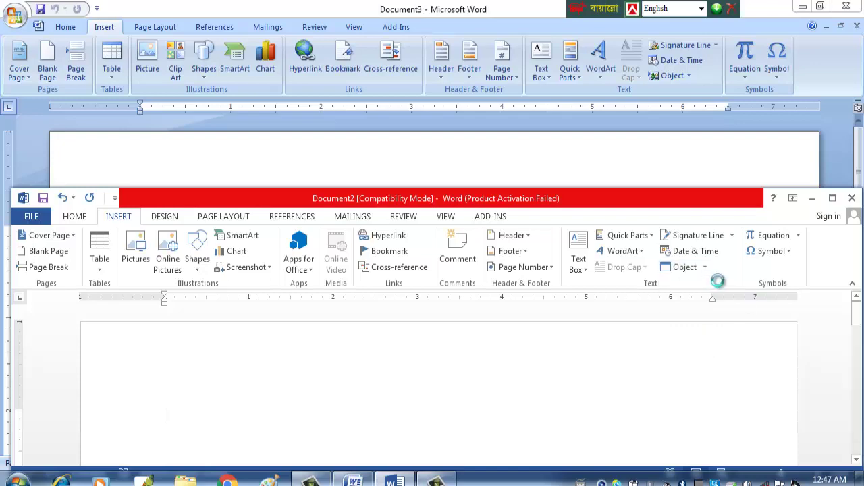
pyautogui.click(334, 322)
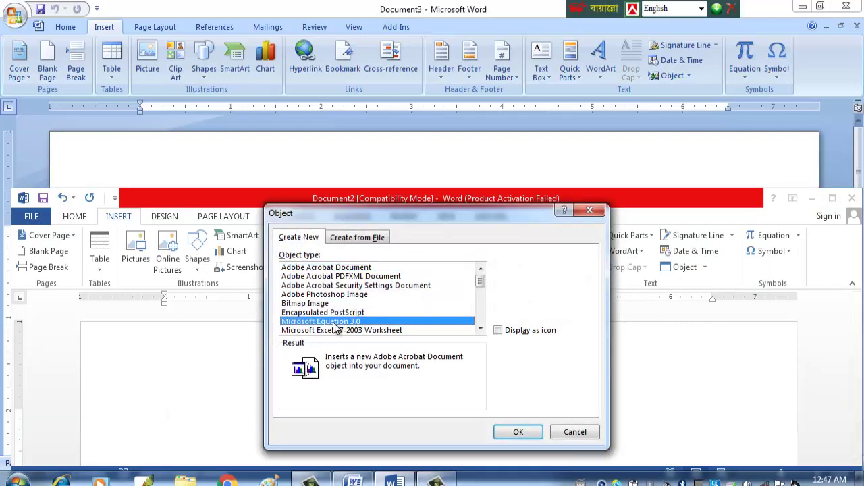
pyautogui.click(574, 433)
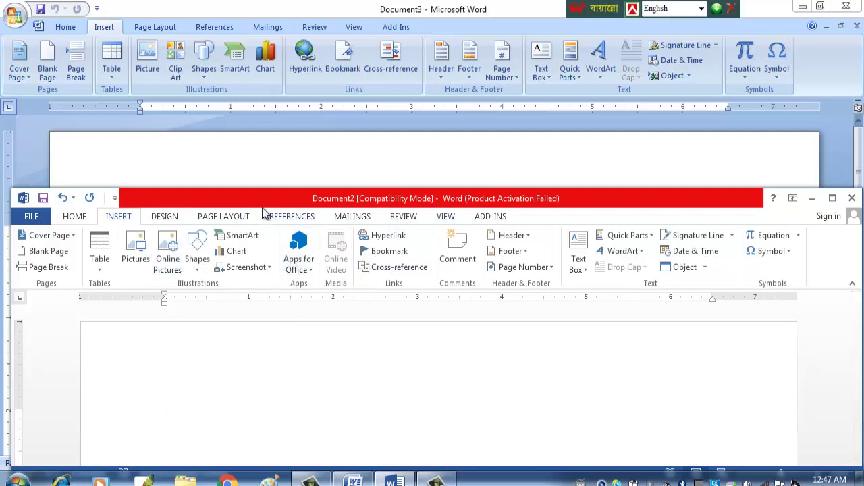
# Show Page Layout in Document3 and Document2, then open and close Document2's Margins presets
pyautogui.click(150, 29)
pyautogui.click(154, 27)
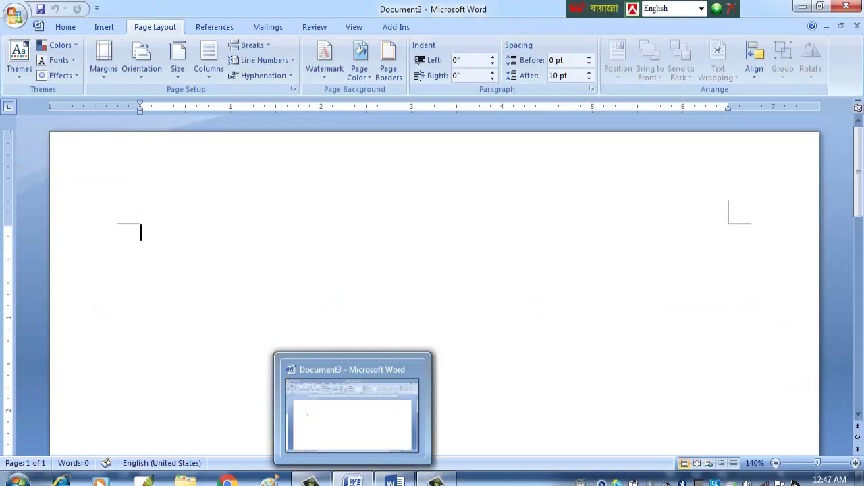
pyautogui.moveTo(395, 481)
pyautogui.click(395, 426)
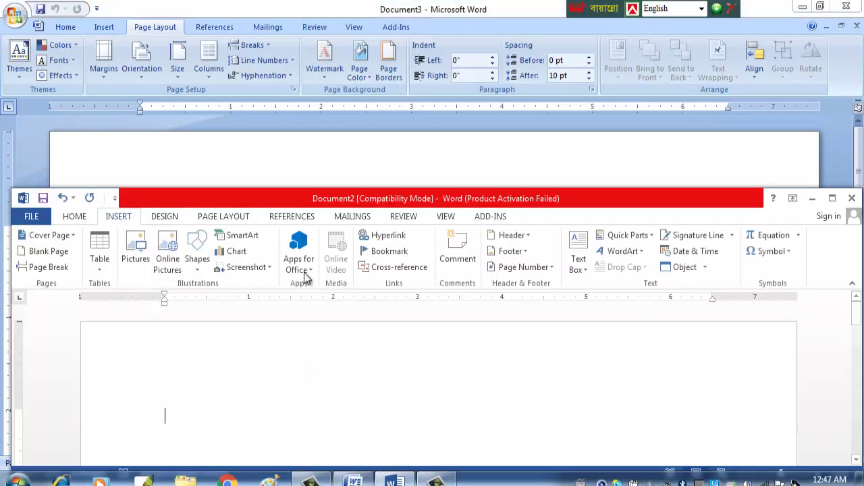
pyautogui.click(227, 219)
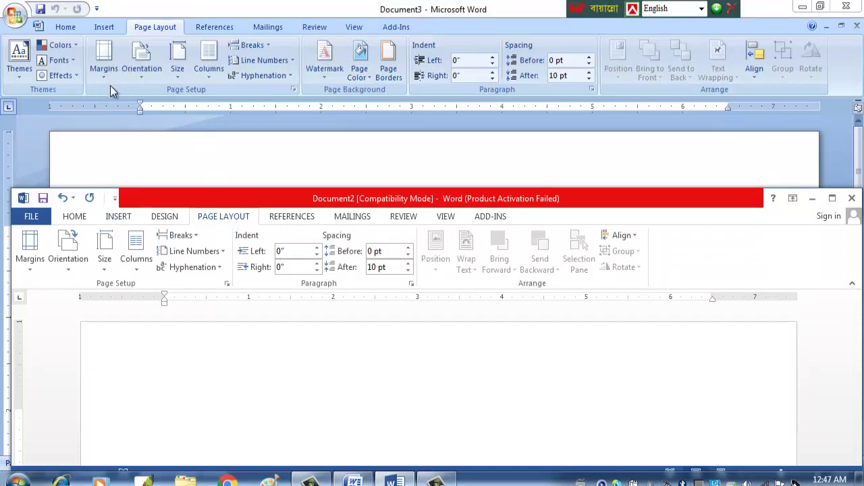
pyautogui.click(39, 252)
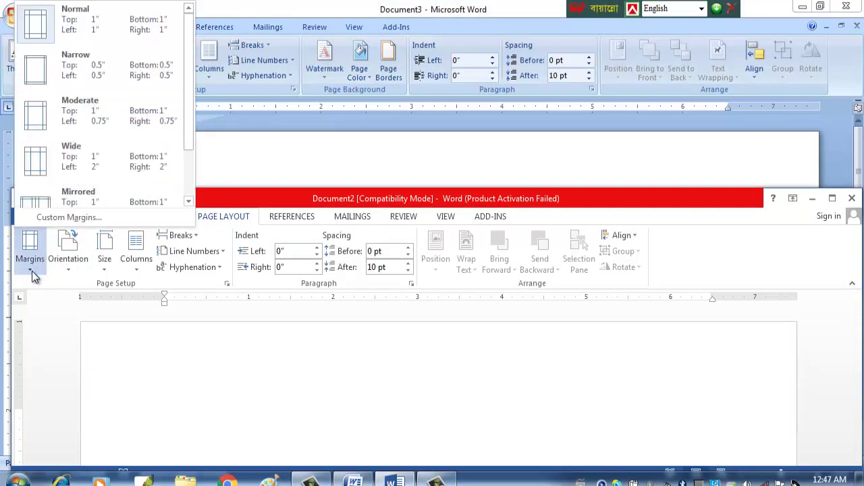
pyautogui.click(32, 271)
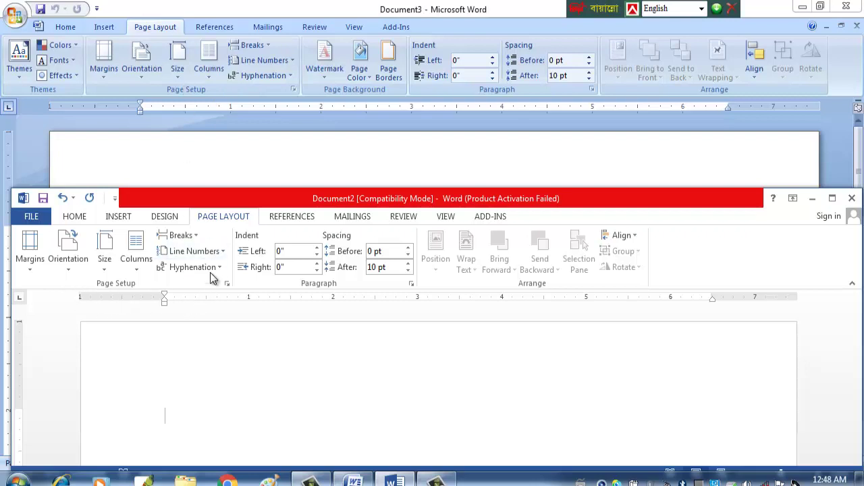
# Review Document2's Orientation and Size choices, then open the Columns list (One, Two, Three, Left, Right)
pyautogui.click(68, 270)
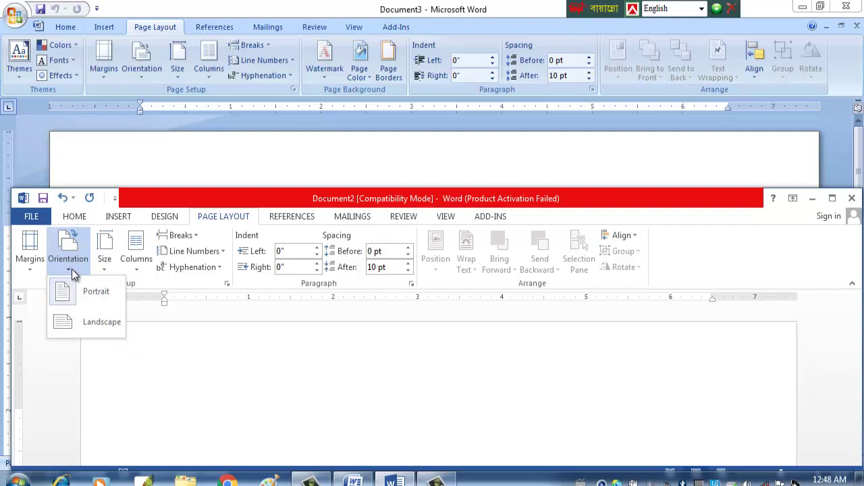
pyautogui.click(104, 271)
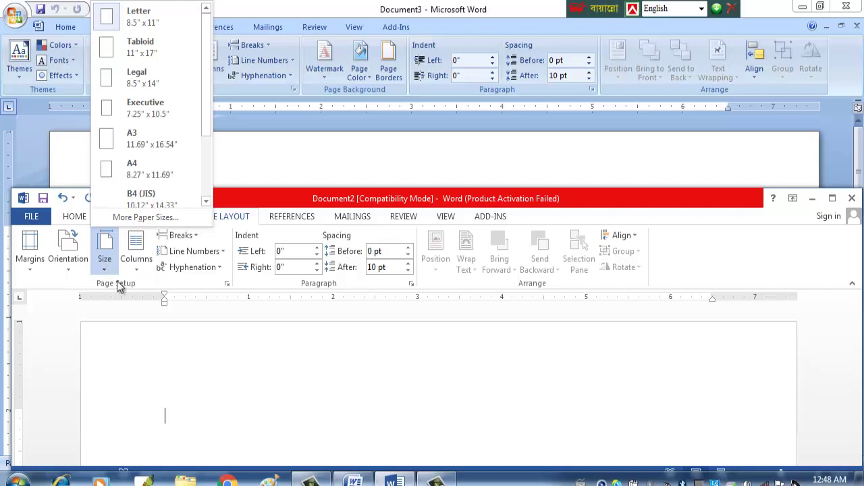
pyautogui.click(111, 268)
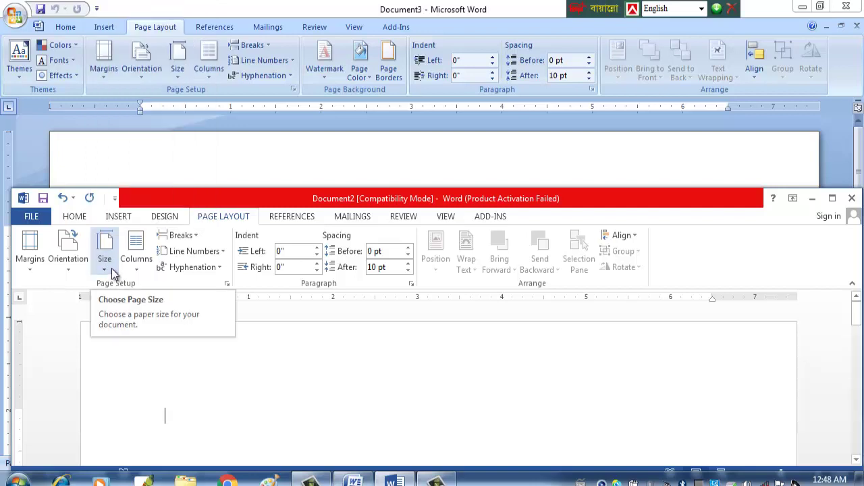
pyautogui.click(135, 267)
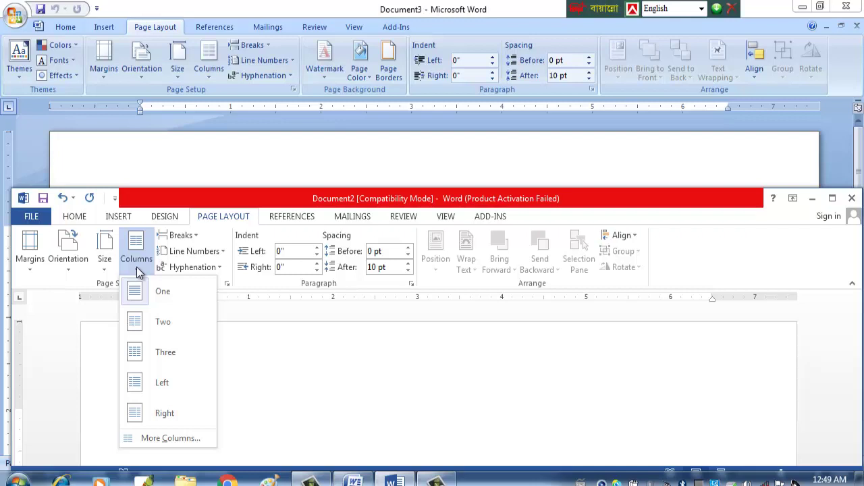
pyautogui.click(465, 203)
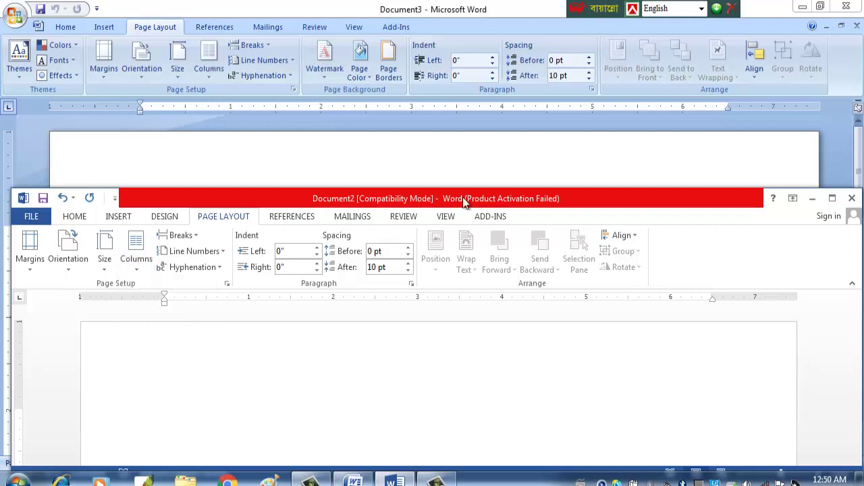